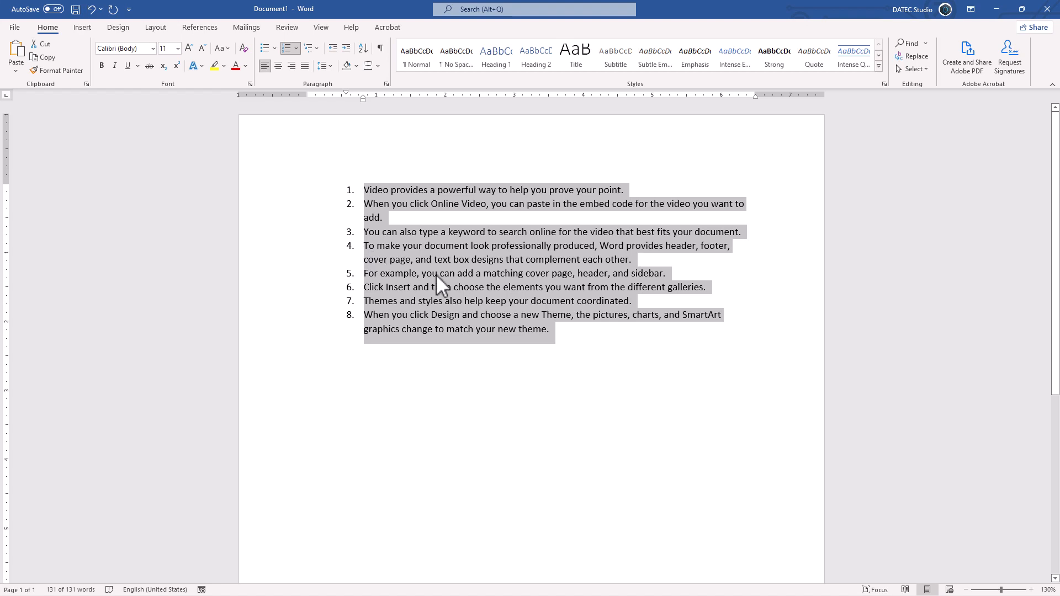
# Step: Restart the list numbering at 1 from the third item, "You can also type a keyword"
pyautogui.click(414, 235)
pyautogui.click(352, 233)
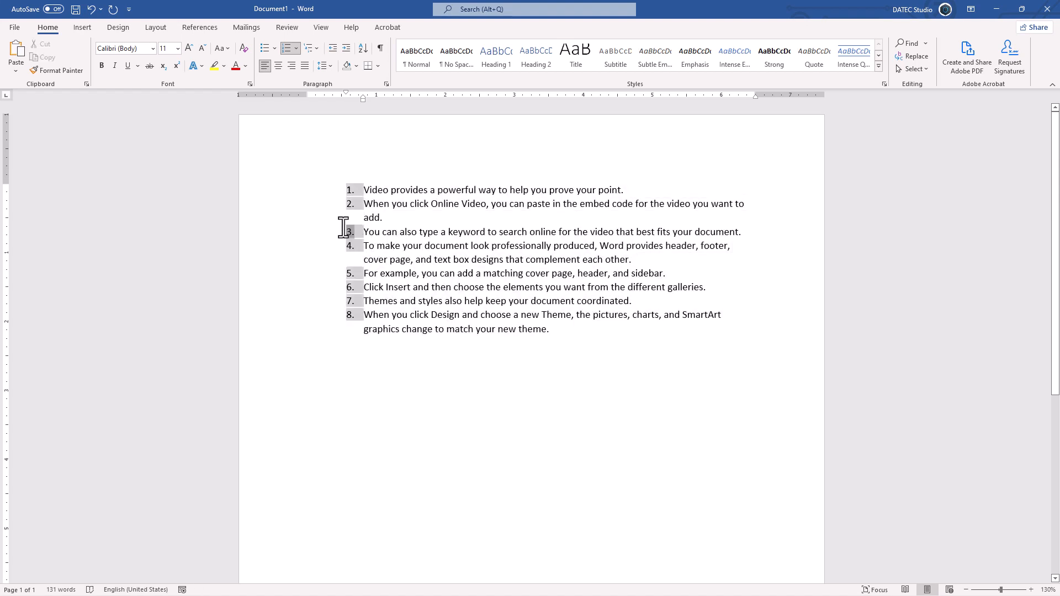
pyautogui.rightClick(350, 238)
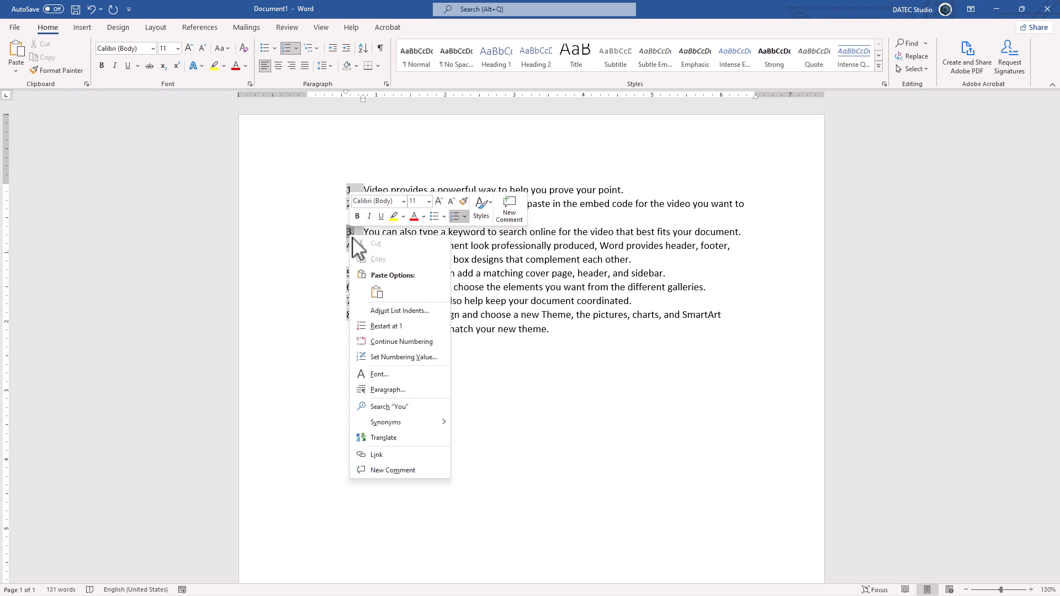
pyautogui.click(390, 332)
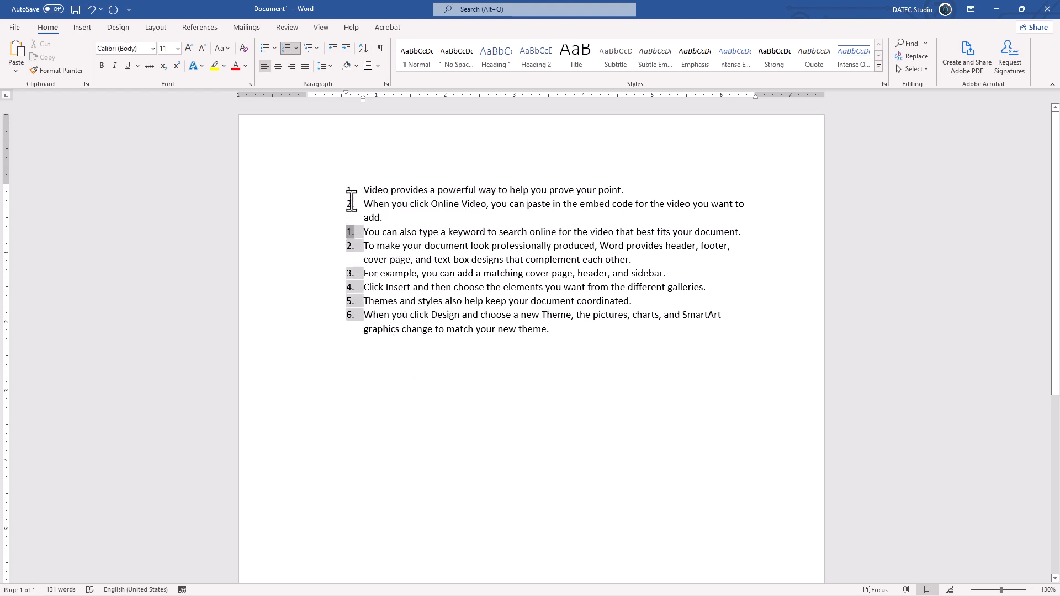
# Step: Continue the preceding list's numbering at the item "You can also type a keyword"
pyautogui.click(351, 203)
pyautogui.click(353, 232)
pyautogui.click(297, 49)
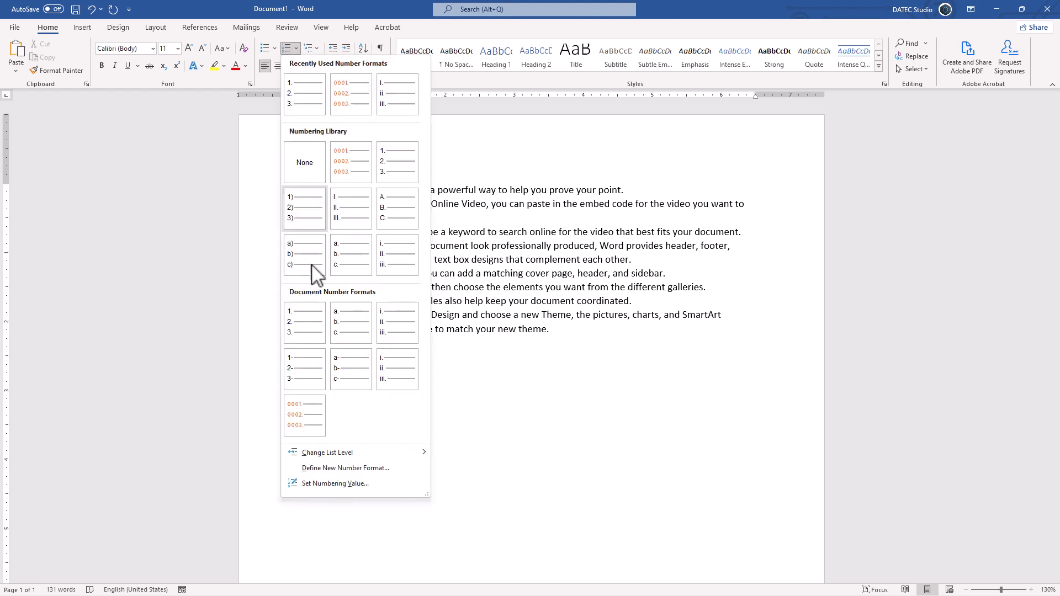
pyautogui.click(505, 275)
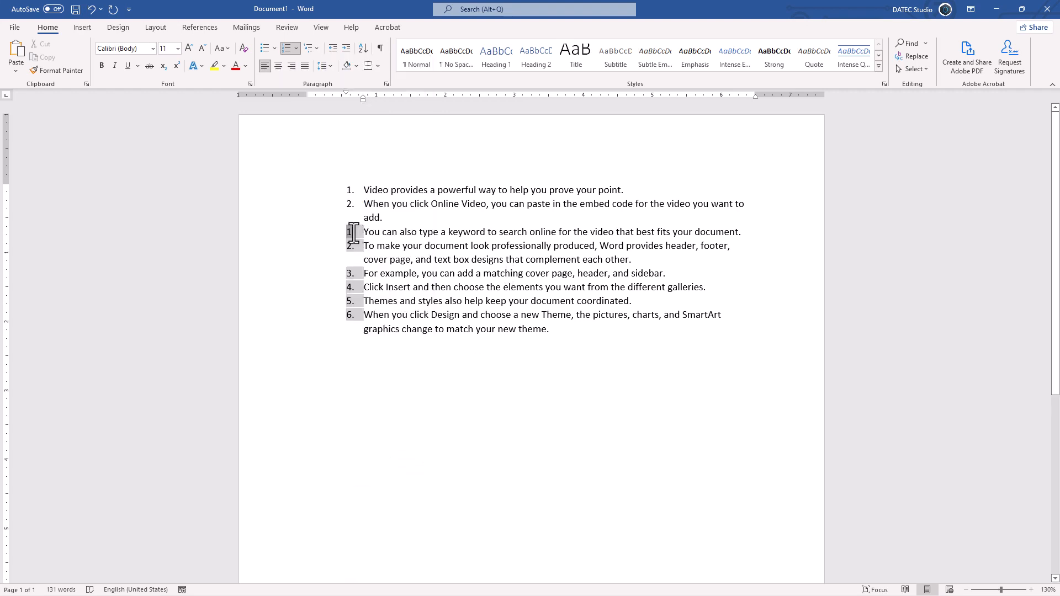
pyautogui.rightClick(353, 233)
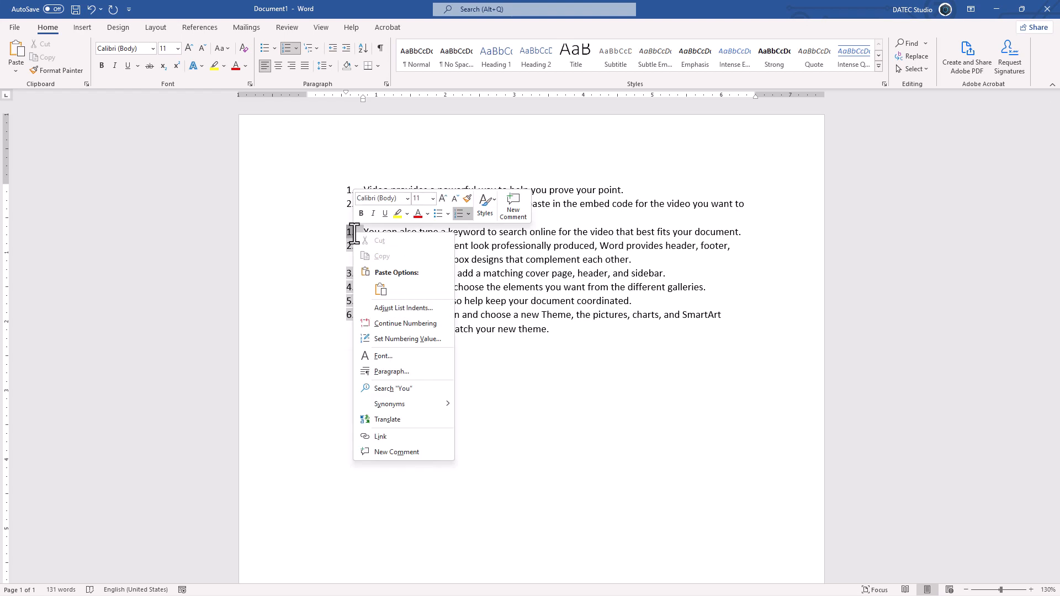
pyautogui.click(388, 329)
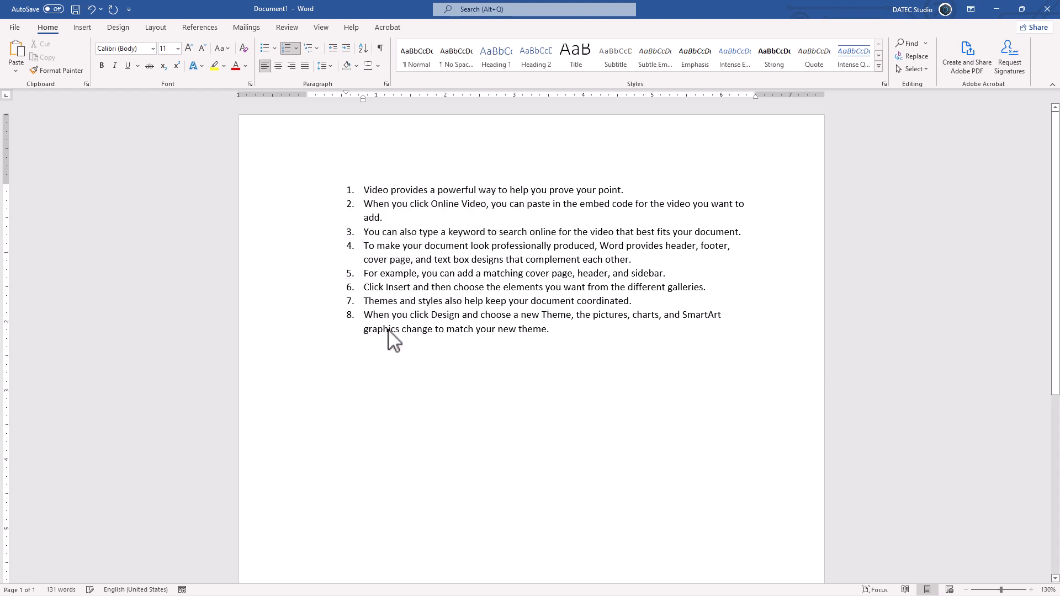
# Step: Undo the earlier list edits back to the version with numbering restarting at "To make your document look professionally produced"
pyautogui.click(351, 232)
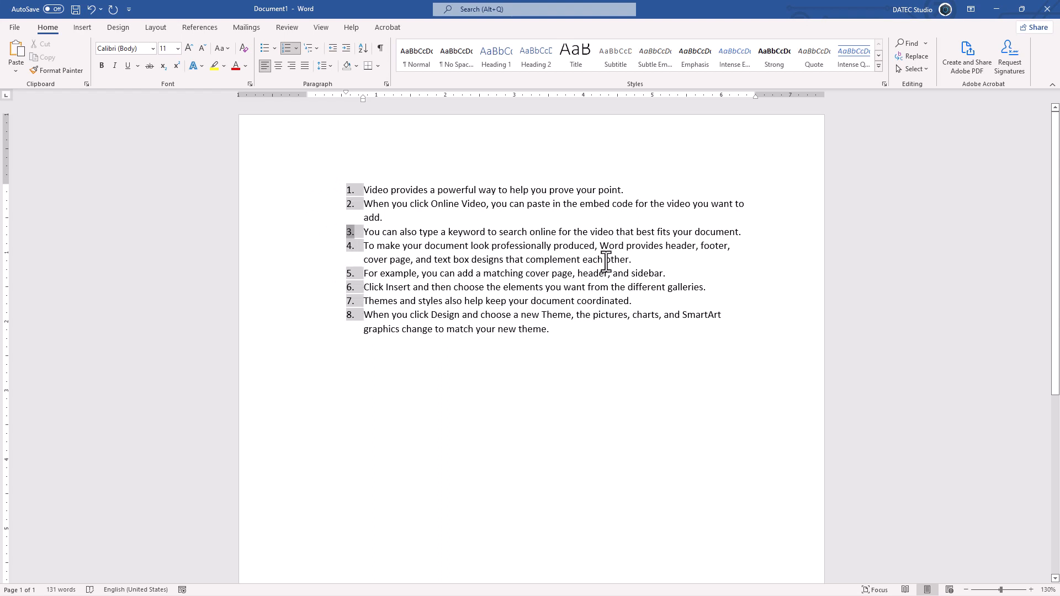
pyautogui.click(637, 260)
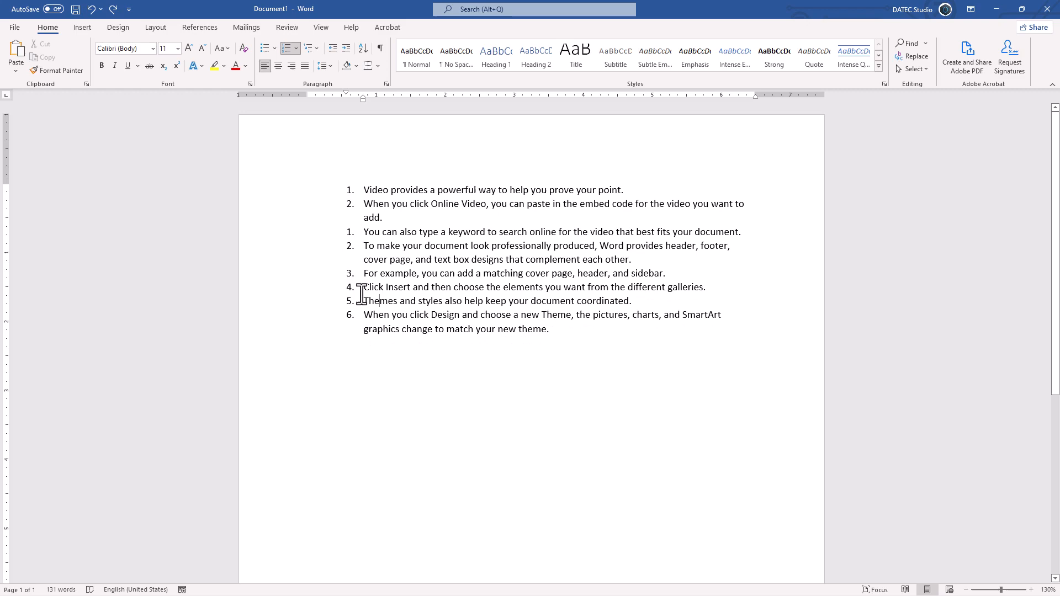
pyautogui.hotkey('ctrl', 'z')
pyautogui.hotkey('ctrl', 'z')
pyautogui.hotkey('ctrl', 'z')
pyautogui.hotkey('ctrl', 'z')
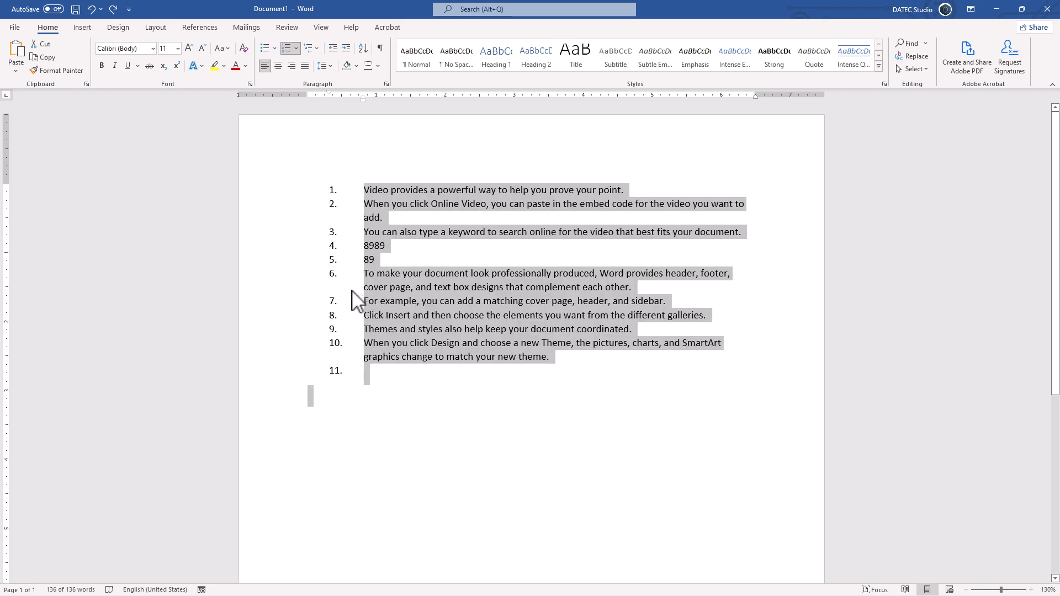
pyautogui.click(334, 274)
pyautogui.hotkey('ctrl', 'z')
pyautogui.hotkey('ctrl', 'z')
pyautogui.hotkey('ctrl', 'z')
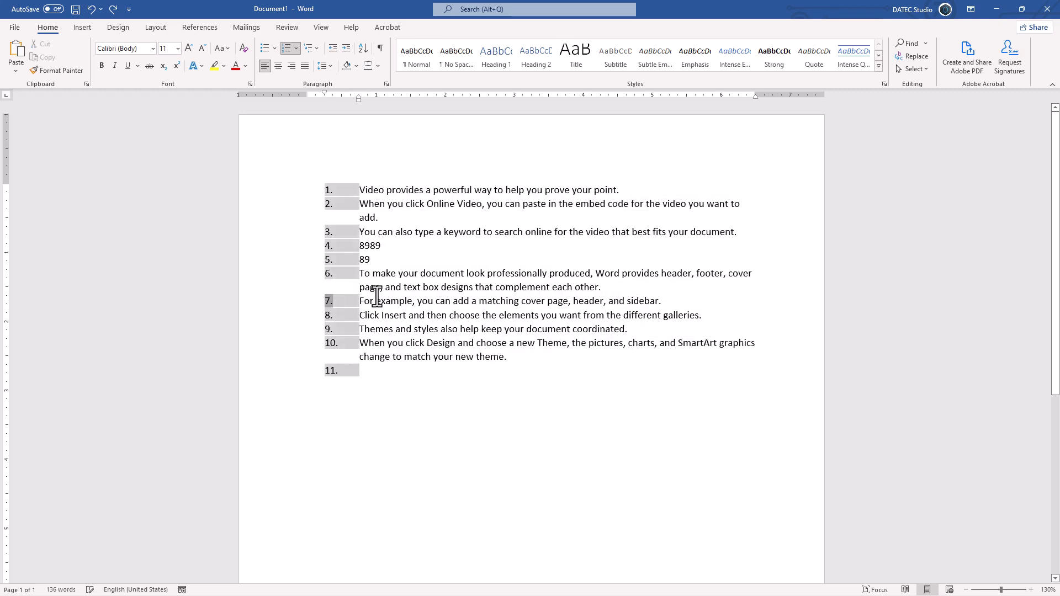
pyautogui.click(343, 283)
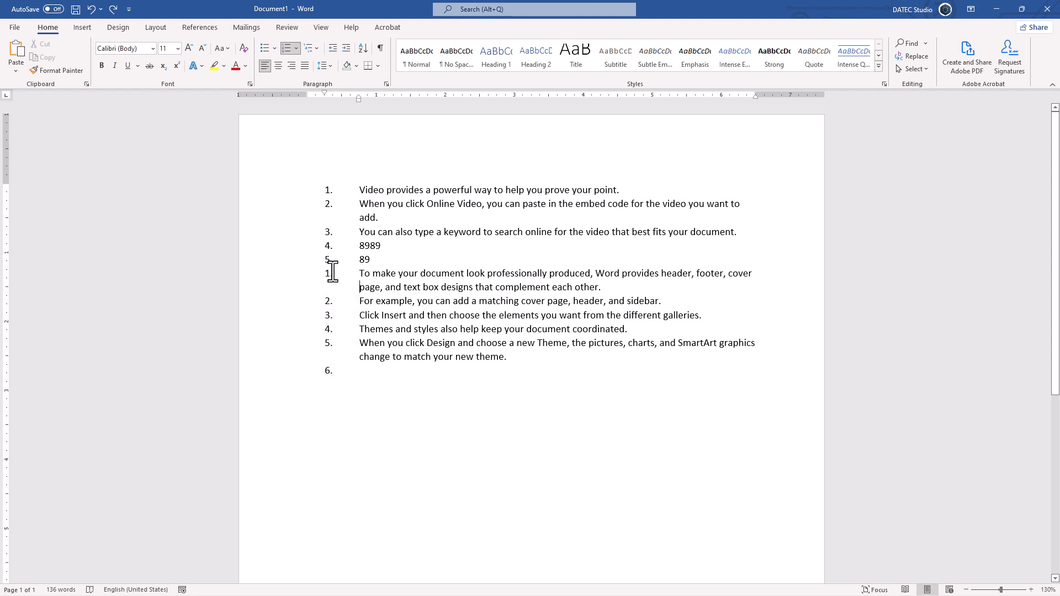
# Step: Try to continue the preceding numbering at "To make your document look professionally produced" and briefly show the formatting marks
pyautogui.click(329, 272)
pyautogui.rightClick(332, 272)
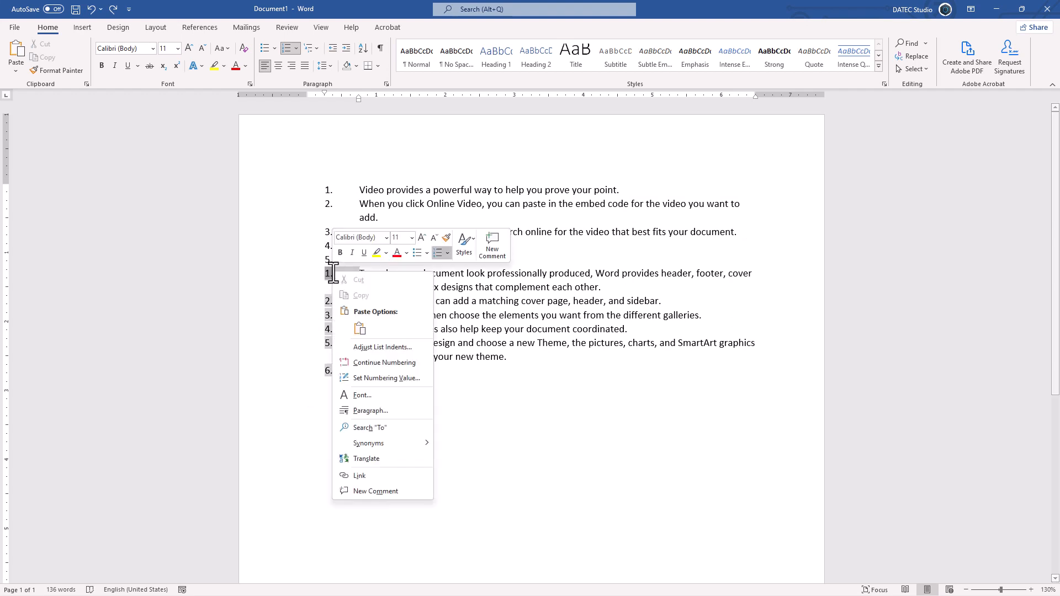
pyautogui.click(378, 363)
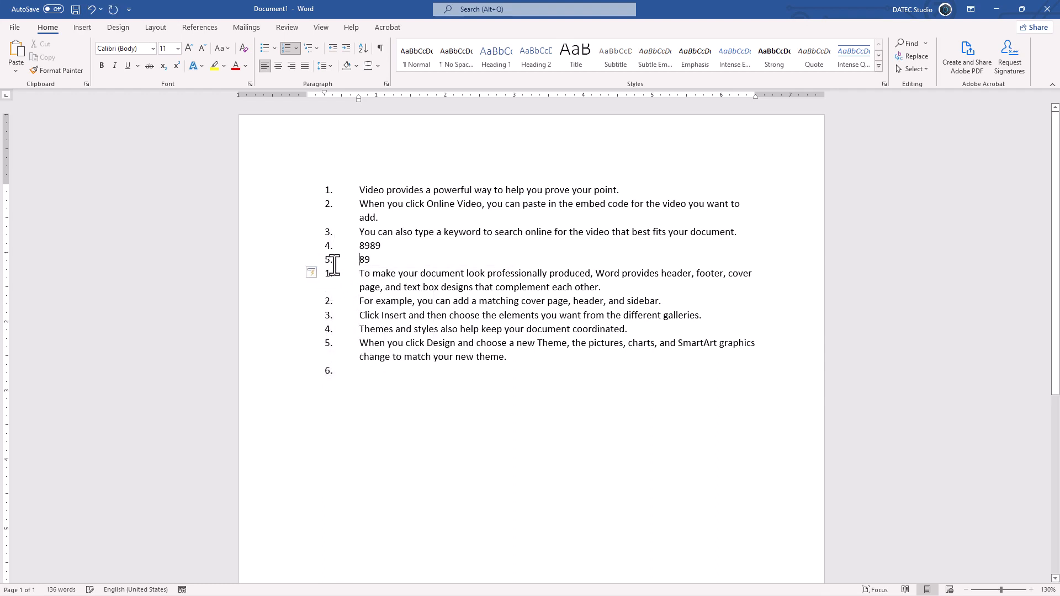
pyautogui.click(380, 48)
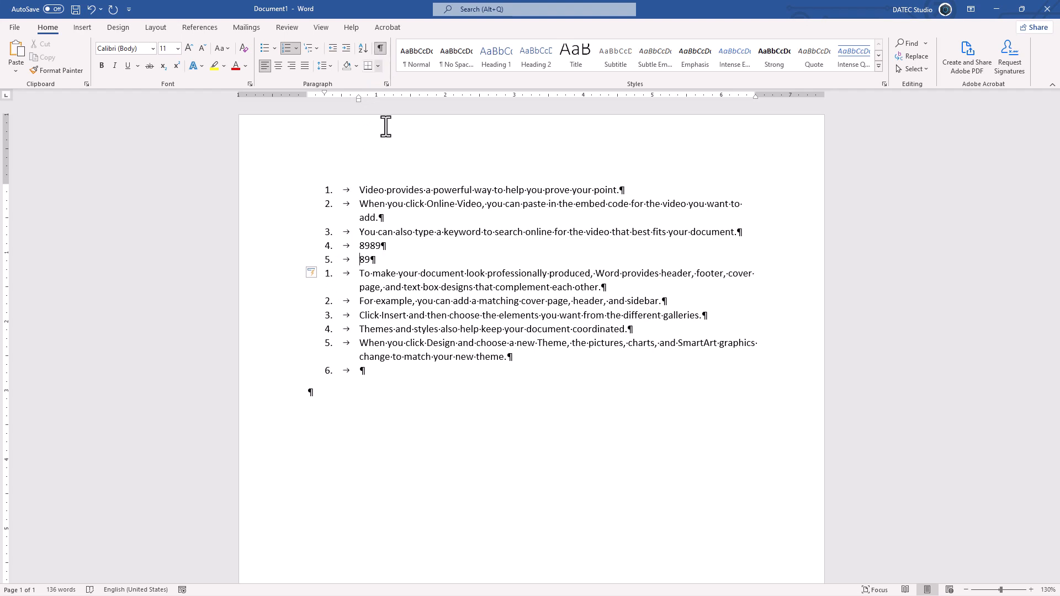
pyautogui.click(380, 48)
# Step: Try to set the numbering value of "To make your document look professionally produced" to continue from the previous list
pyautogui.rightClick(328, 274)
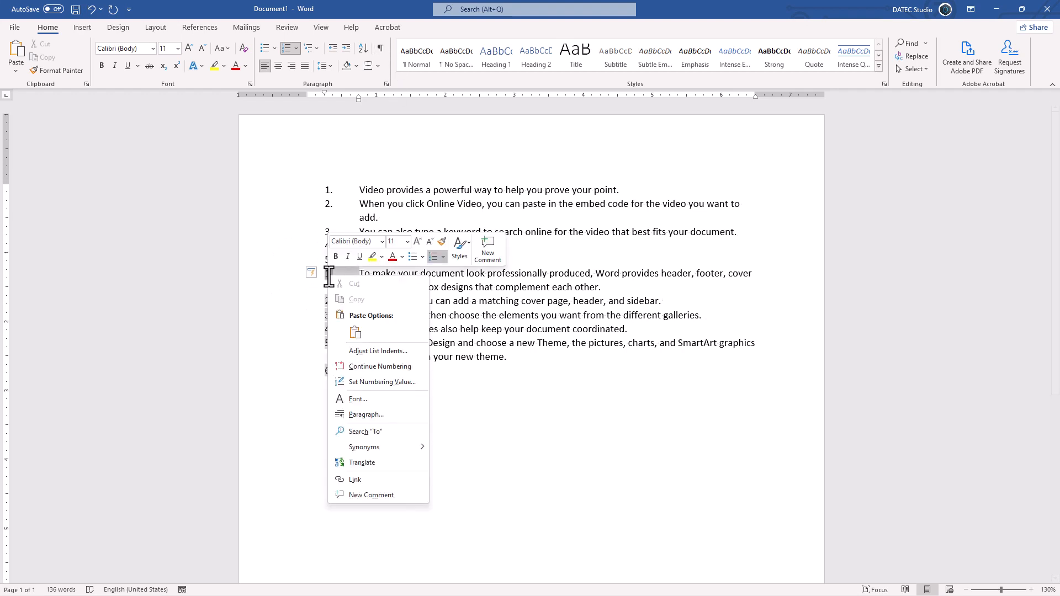
pyautogui.click(372, 388)
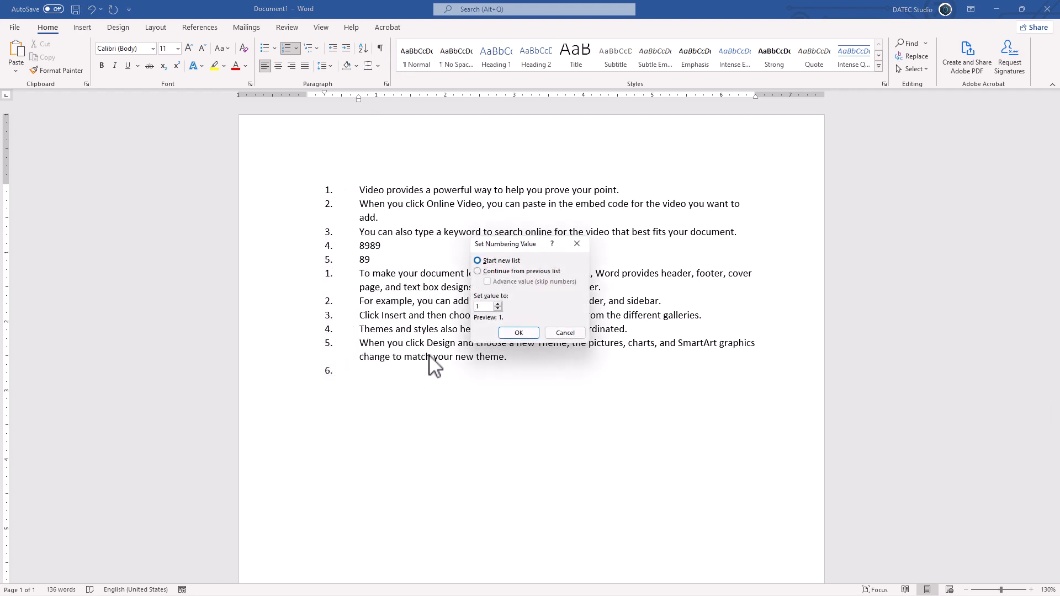
pyautogui.click(509, 274)
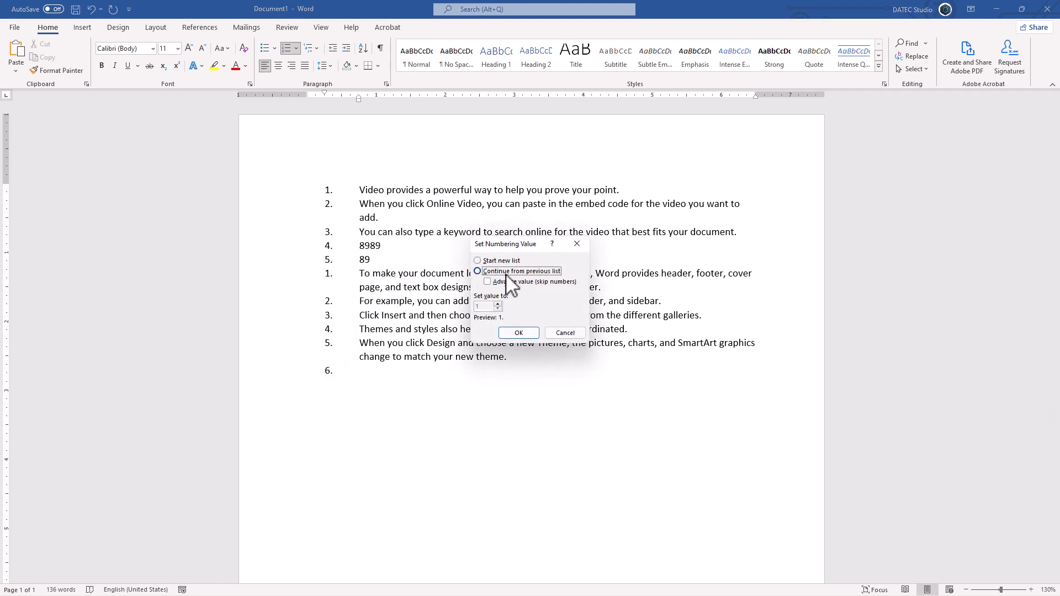
pyautogui.click(517, 332)
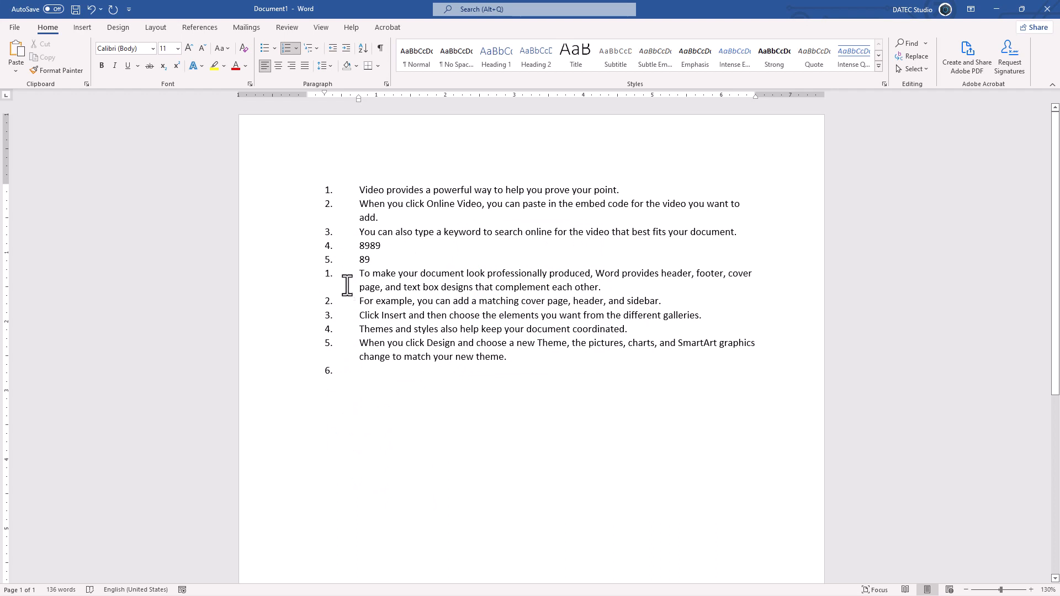
# Step: Set the numbering of "To make your document look professionally produced" to continue from the previous list with the value advanced to 6
pyautogui.click(330, 274)
pyautogui.rightClick(330, 274)
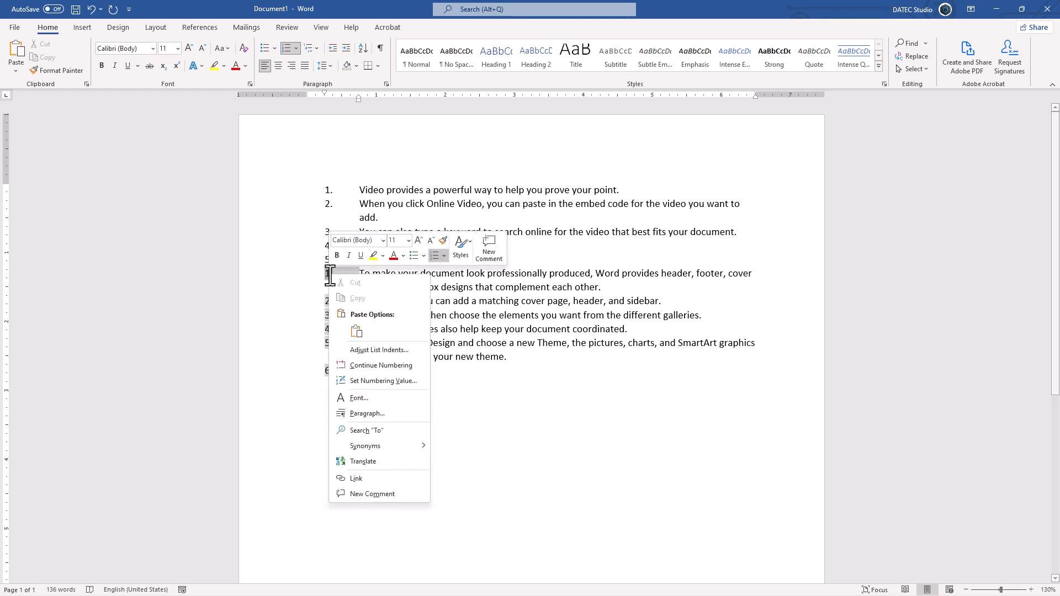
pyautogui.click(369, 369)
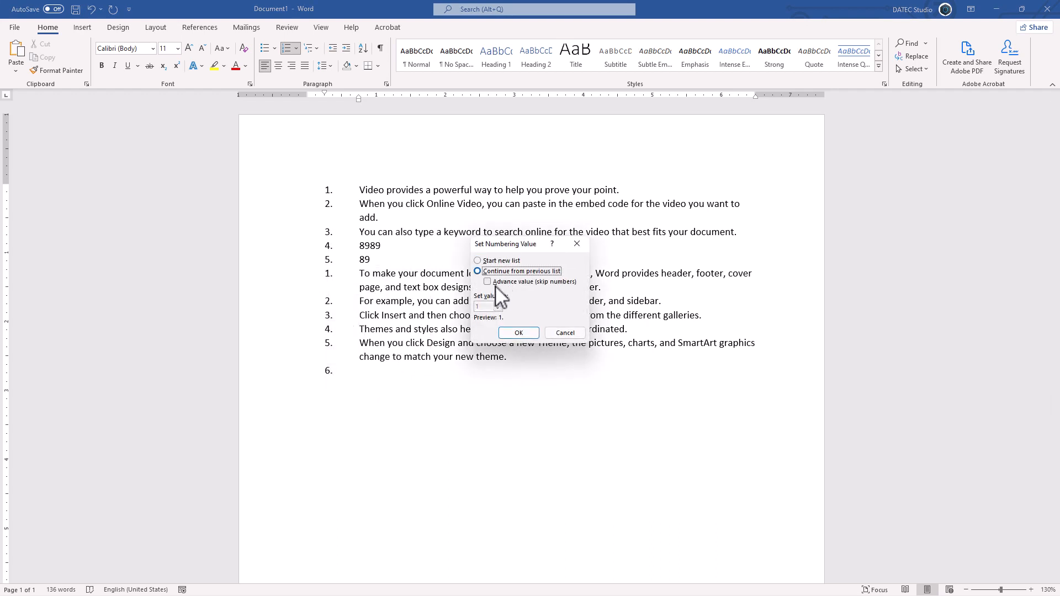
pyautogui.click(500, 282)
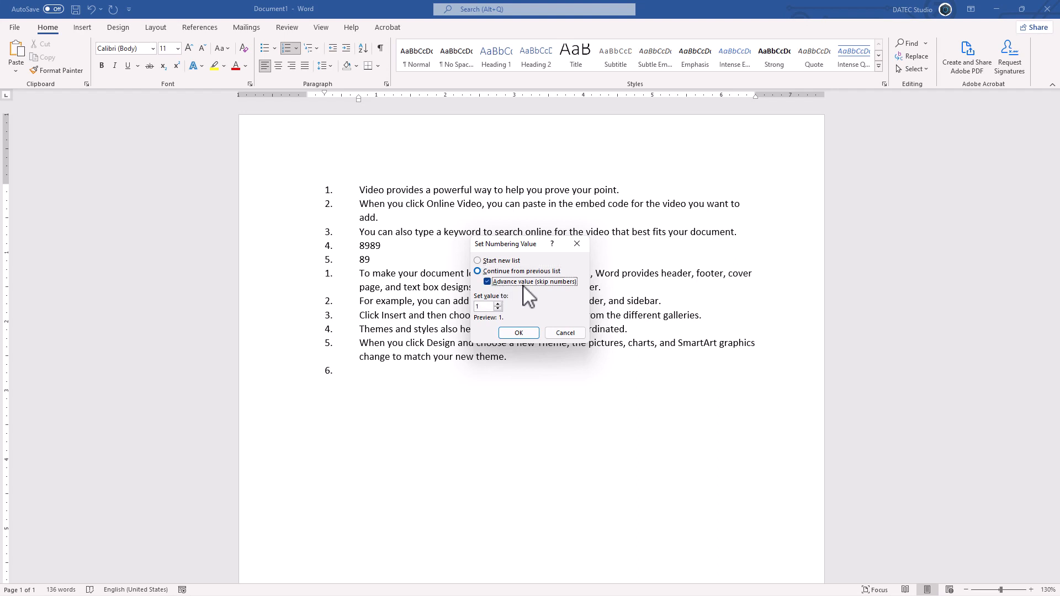
pyautogui.click(498, 305)
pyautogui.click(498, 304)
pyautogui.click(518, 333)
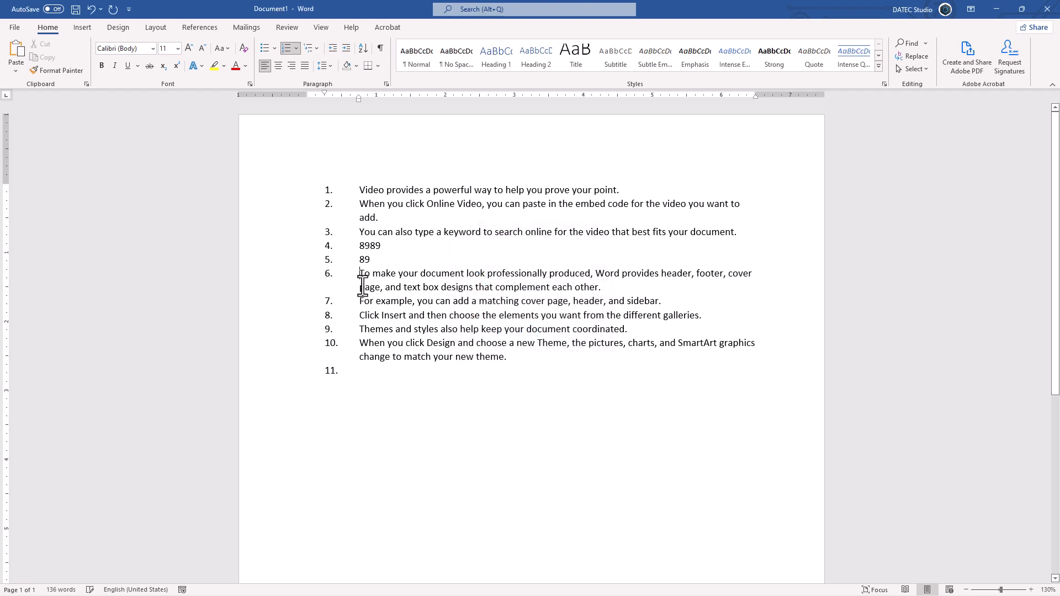
# Step: Select the numbers of items 4, 5 and 6 in turn to check which items belong to the same list
pyautogui.click(329, 274)
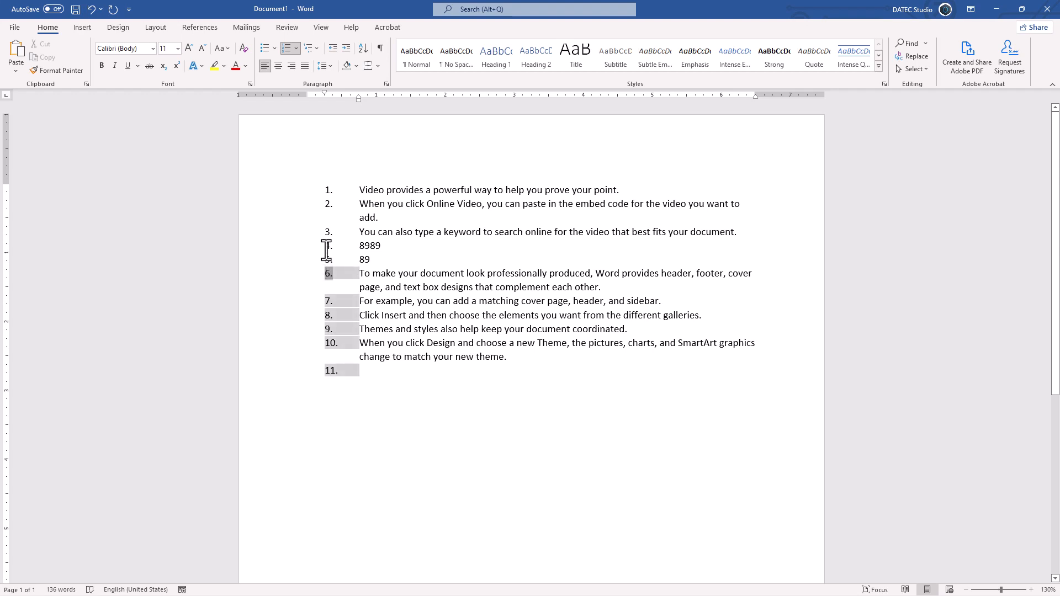
pyautogui.click(327, 249)
pyautogui.click(328, 261)
pyautogui.click(329, 275)
pyautogui.click(329, 259)
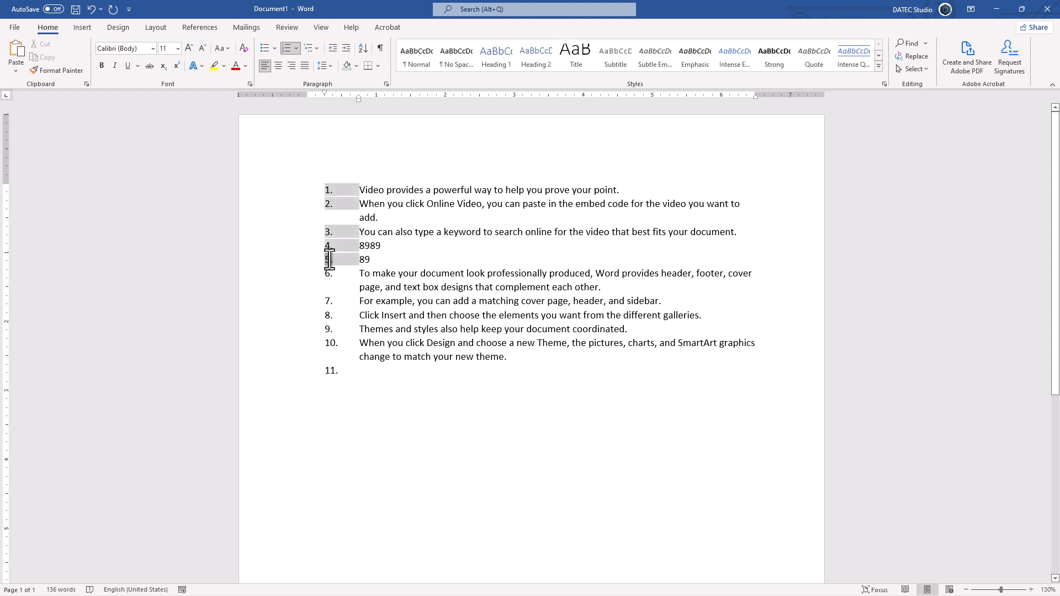
pyautogui.click(329, 259)
# Step: Try to merge the two lists by selecting all items and reapplying the numbering
pyautogui.moveTo(287, 195); pyautogui.dragTo(296, 374)
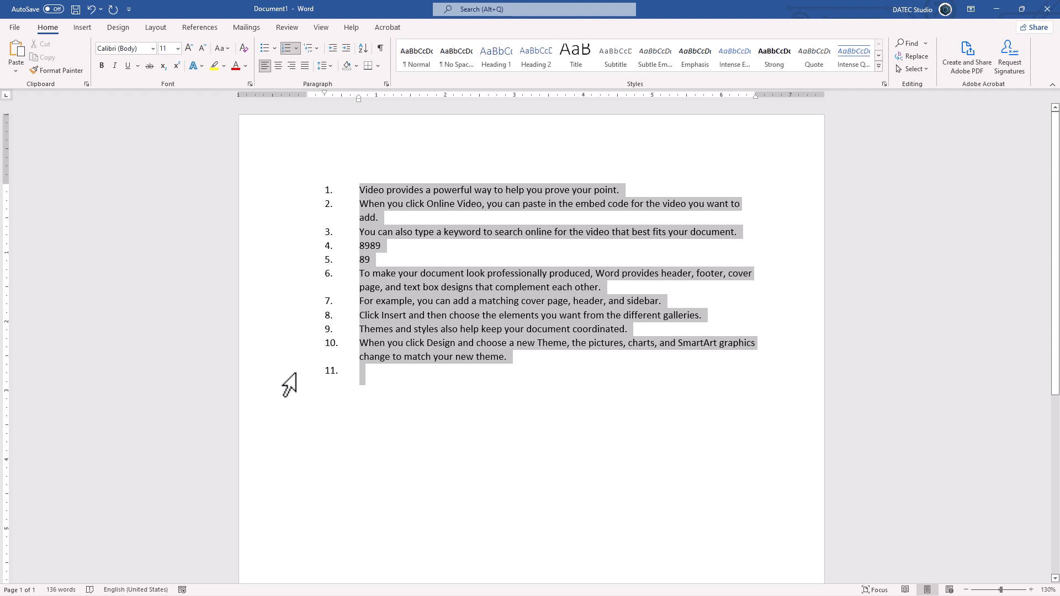
pyautogui.click(287, 48)
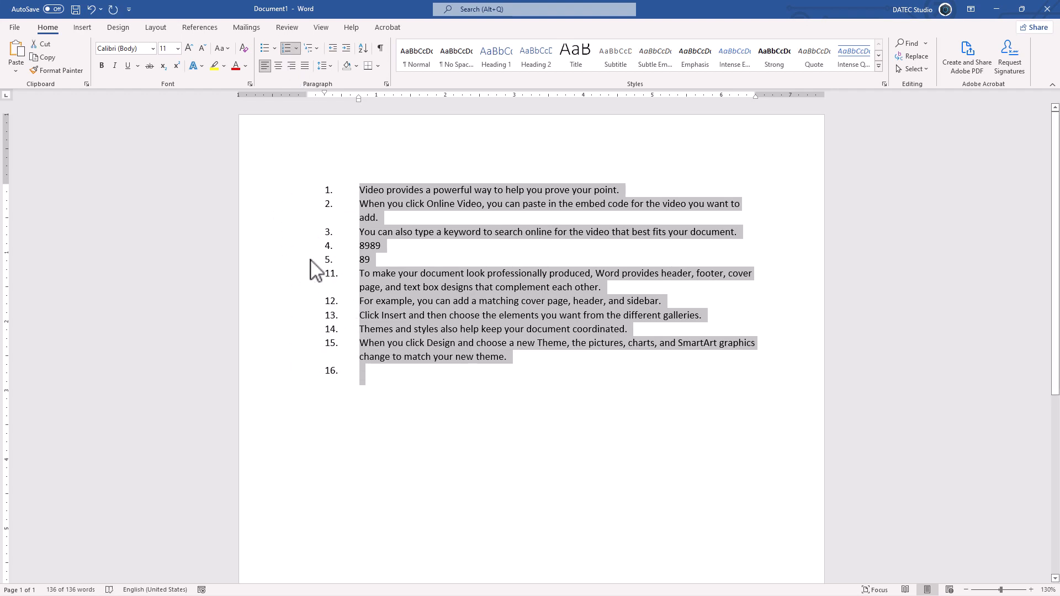
pyautogui.click(286, 49)
pyautogui.click(285, 51)
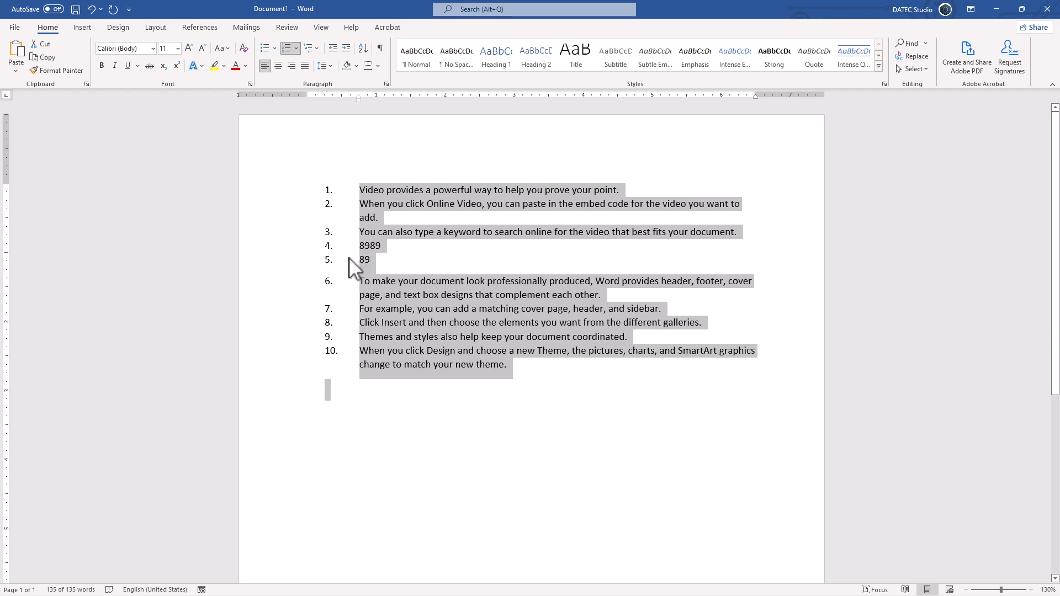
# Step: Undo the numbering reapplied to the whole list
pyautogui.click(91, 9)
pyautogui.click(91, 9)
pyautogui.click(92, 10)
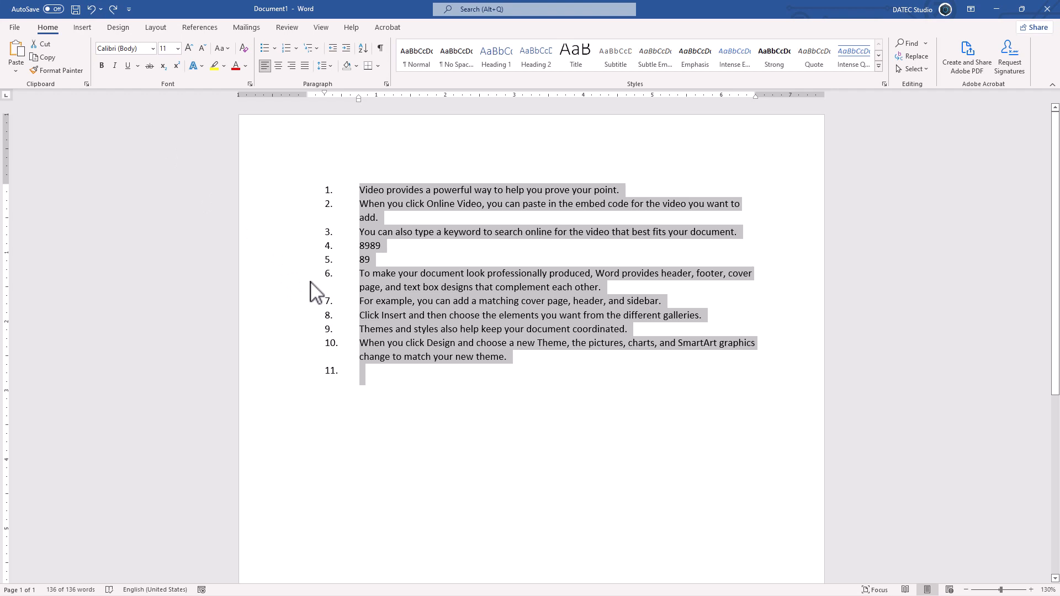
# Step: Copy the formatting of item 5's number with Format Painter onto the numbers of "To make your document look" and "For example, you can add"
pyautogui.click(329, 260)
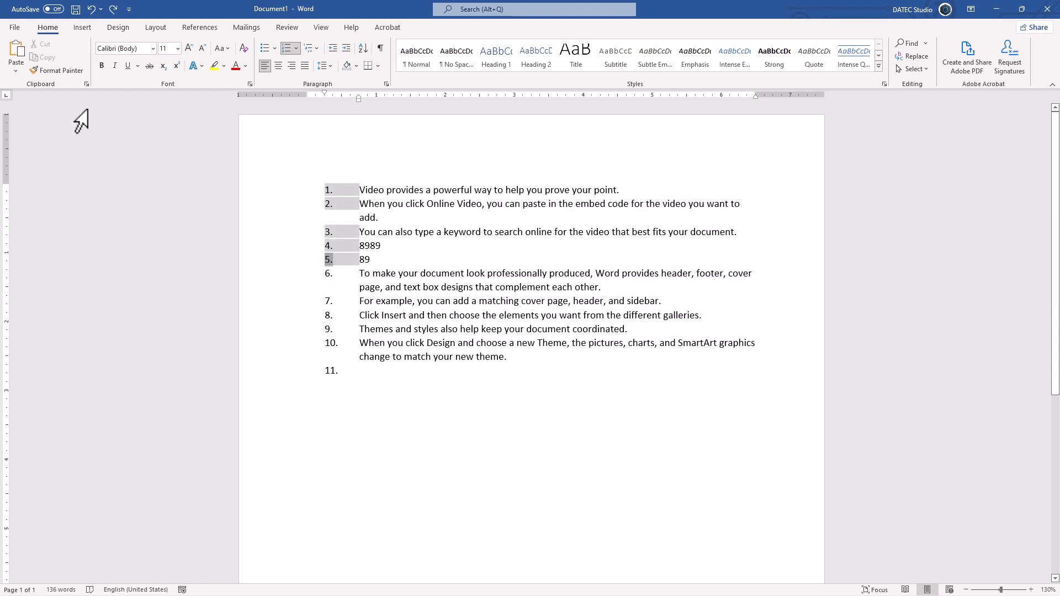
pyautogui.click(55, 72)
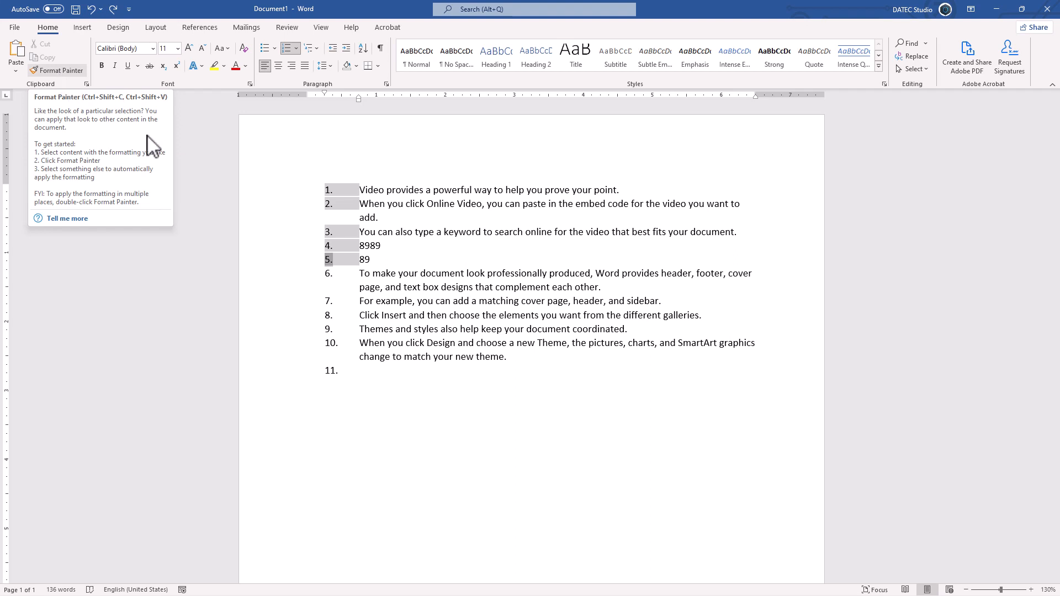
pyautogui.click(58, 71)
pyautogui.click(329, 273)
pyautogui.click(331, 275)
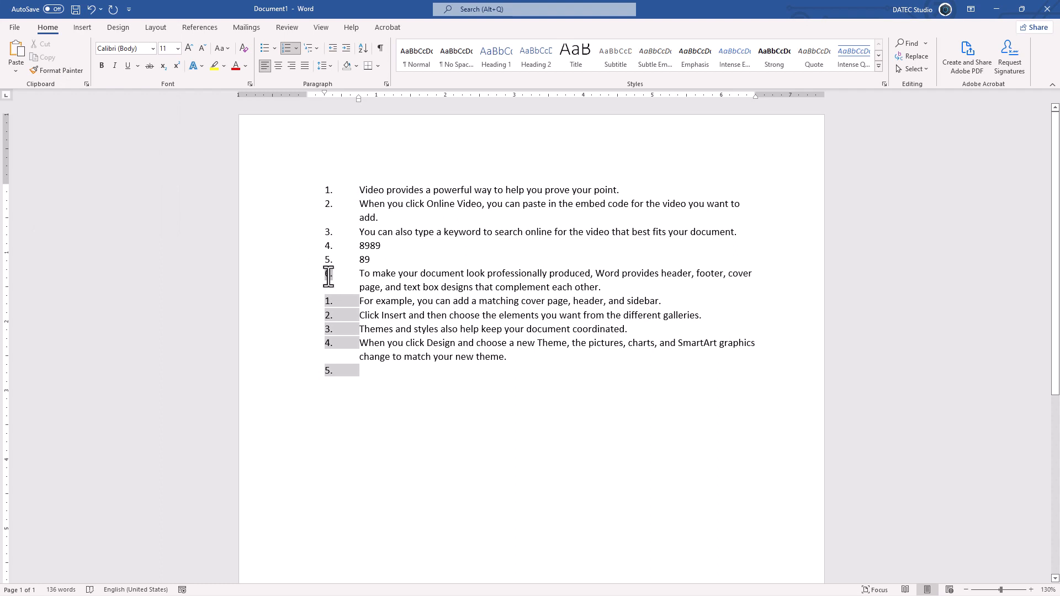
pyautogui.click(330, 253)
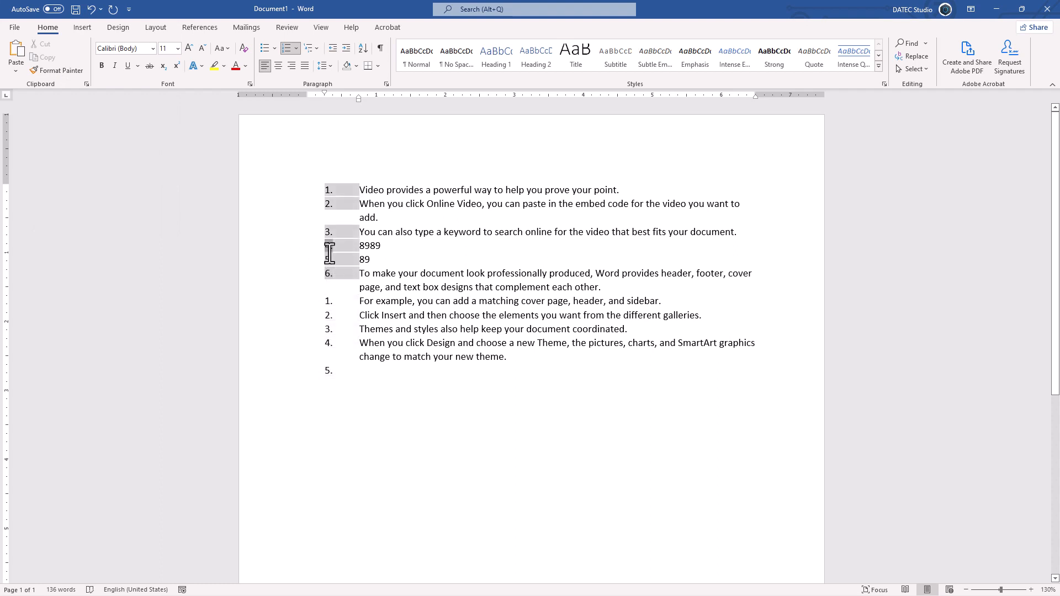
pyautogui.click(330, 300)
pyautogui.hotkey('ctrl', 'shift', 'v')
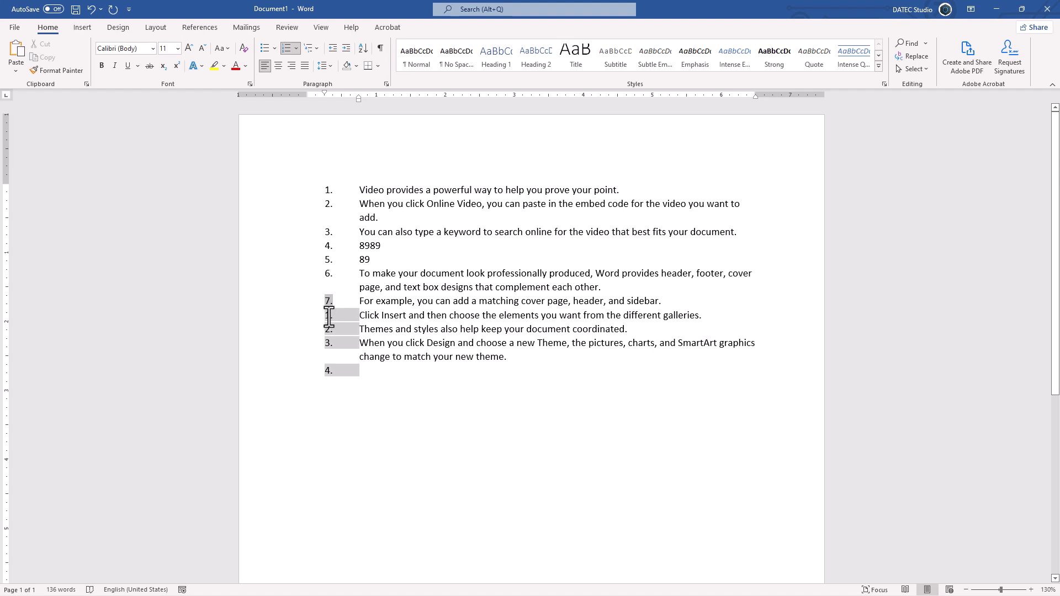
# Step: Paste the copied number formatting onto the items "Click Insert and then choose", "Themes and styles" and "When you click Design"
pyautogui.click(330, 316)
pyautogui.hotkey('ctrl', 'shift', 'v')
pyautogui.click(330, 329)
pyautogui.hotkey('ctrl', 'shift', 'v')
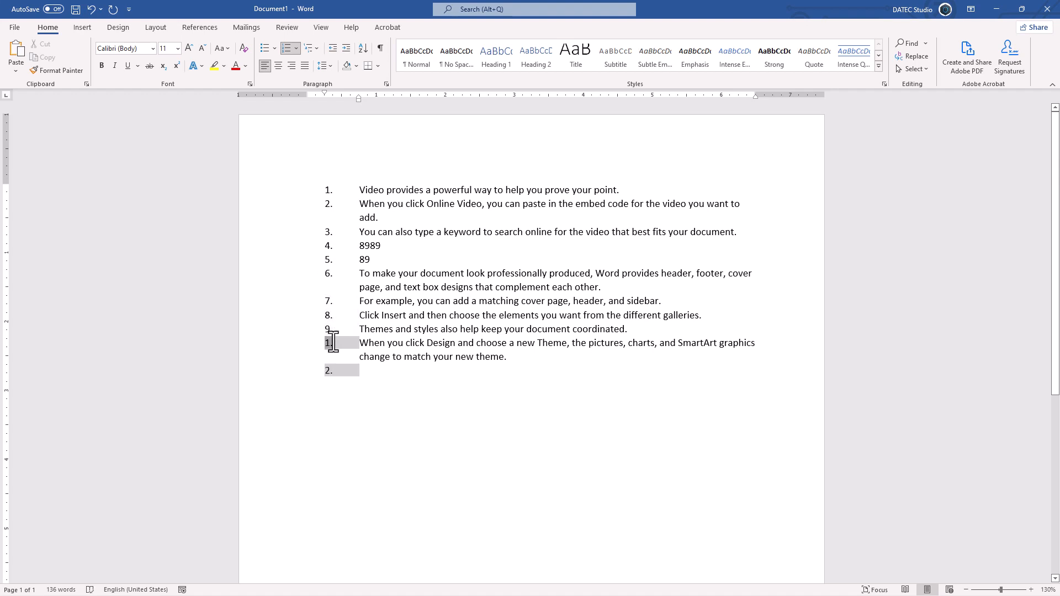
pyautogui.click(332, 343)
pyautogui.hotkey('ctrl', 'shift', 'v')
# Step: Undo the number formatting pasted from the item "Click Insert and then choose" onward
pyautogui.hotkey('ctrl', 'z')
pyautogui.hotkey('ctrl', 'z')
pyautogui.hotkey('ctrl', 'z')
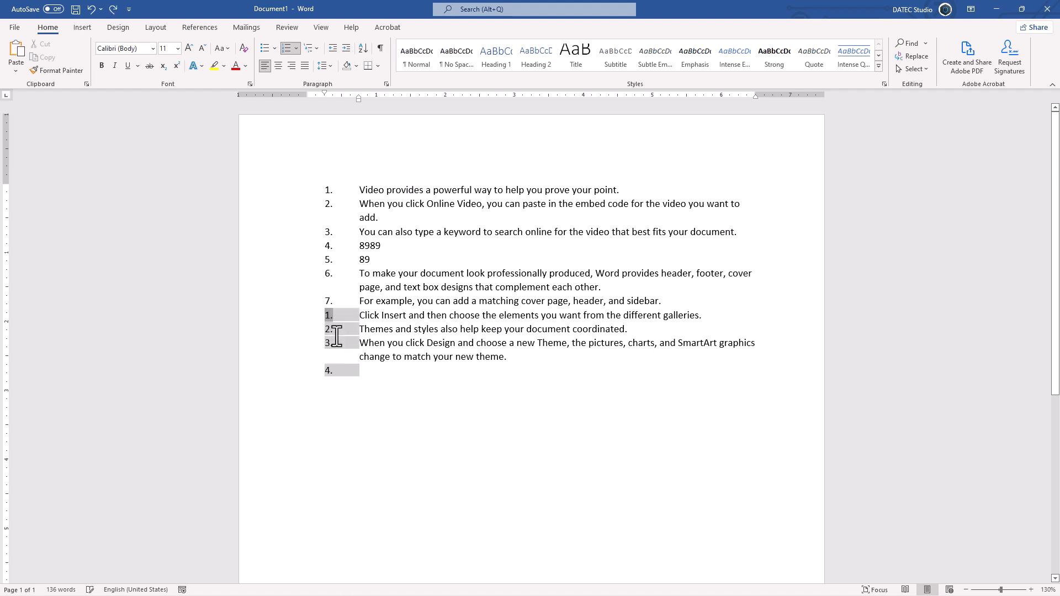
# Step: Try to continue the preceding numbering from the item "Click Insert and then choose"
pyautogui.rightClick(328, 314)
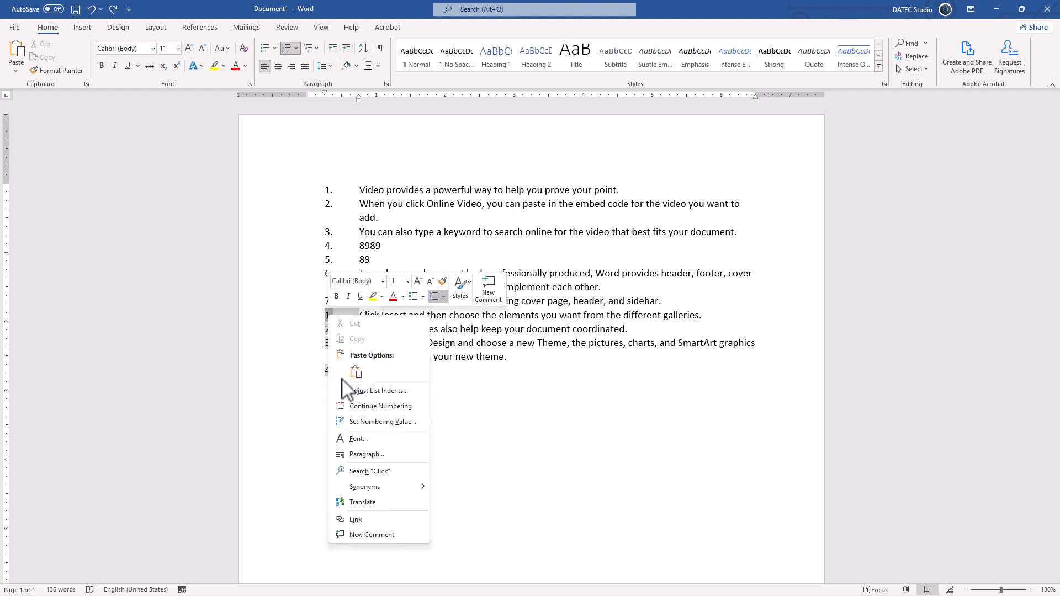
pyautogui.click(360, 403)
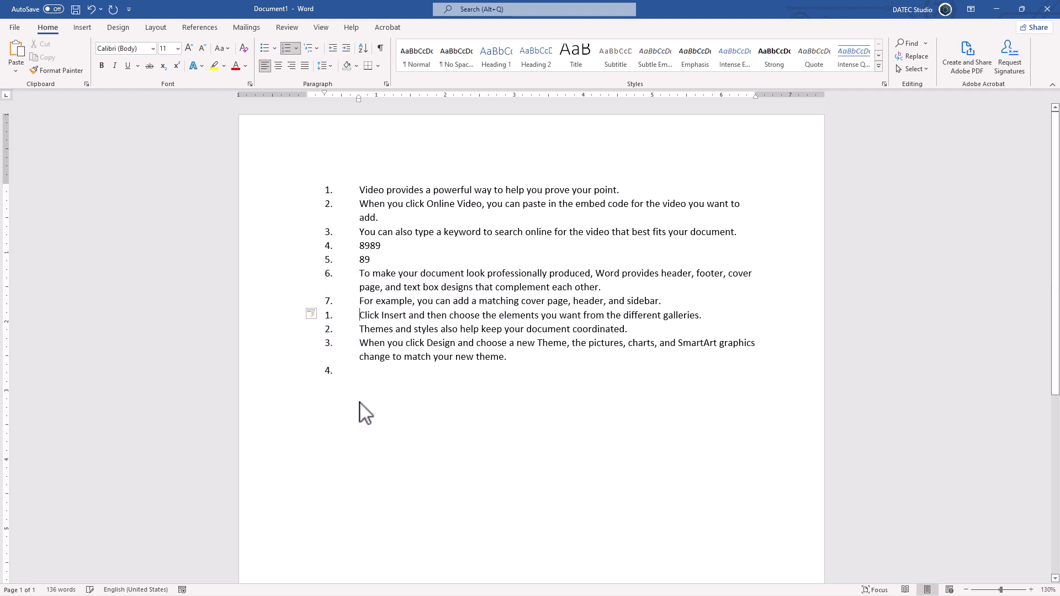
# Step: Paste the copied number formatting onto the numbers of "Click Insert and then choose", "Themes and styles" and "When you click Design"
pyautogui.click(330, 316)
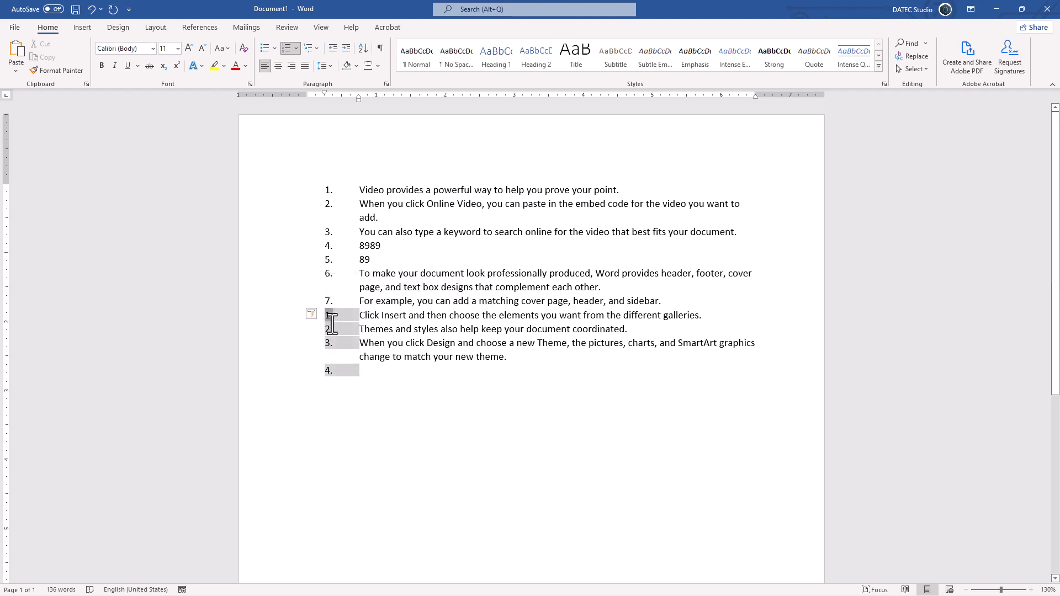
pyautogui.hotkey('ctrl', 'z')
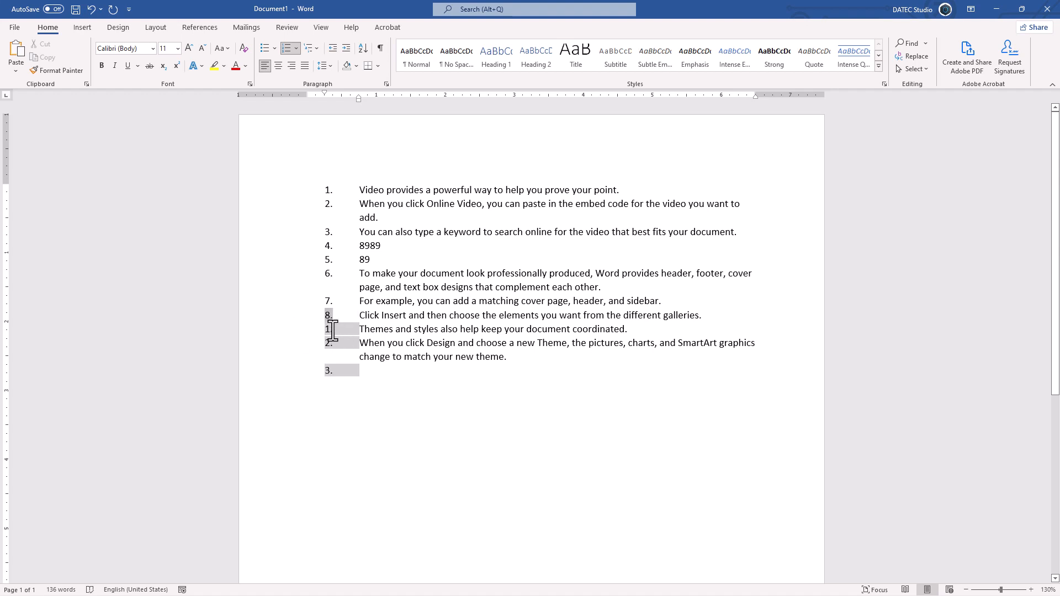
pyautogui.click(333, 331)
pyautogui.press('F4')
pyautogui.click(332, 343)
pyautogui.press('F4')
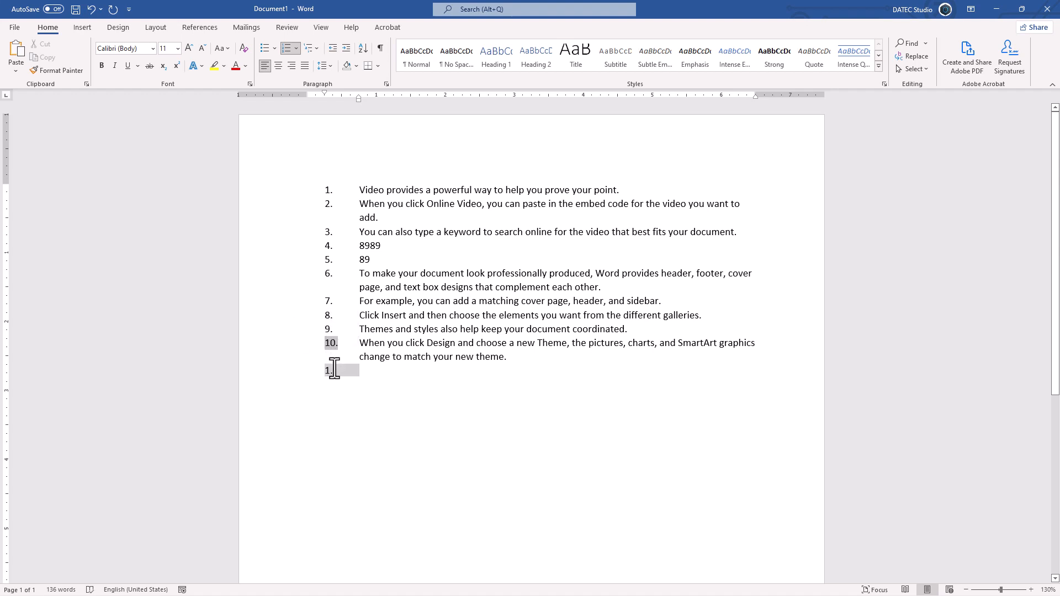
# Step: Bring the empty last item into the same continuous numbering and enter "ty" as its text
pyautogui.click(521, 362)
pyautogui.click(332, 343)
pyautogui.press('F4')
pyautogui.click(504, 358)
pyautogui.press('Return')
pyautogui.write('ty')
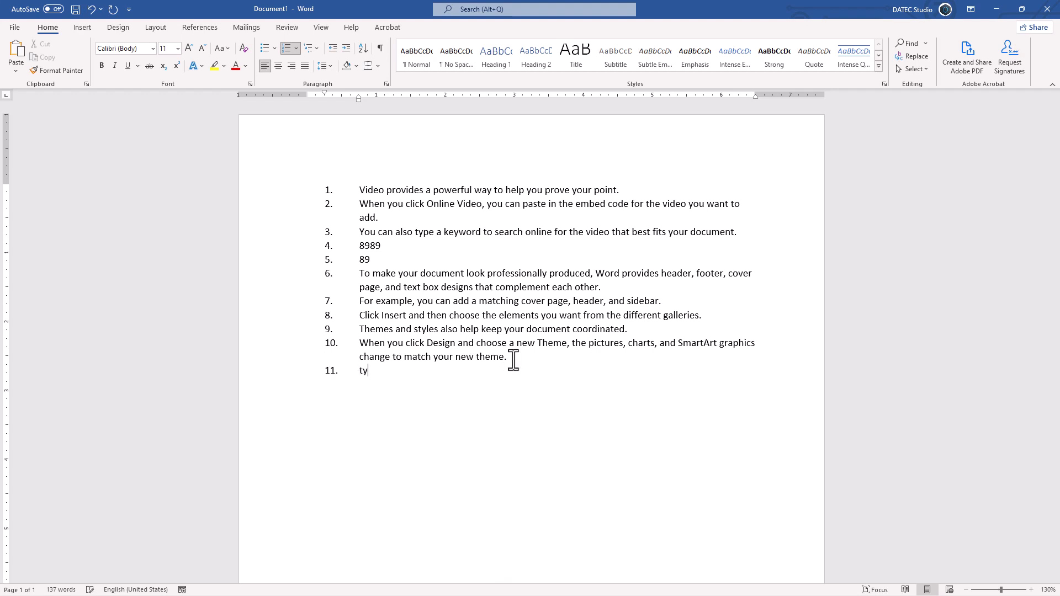
# Step: Restart the numbering at 1 from the item "8989", and set that item back to continue the preceding numbering
pyautogui.click(328, 245)
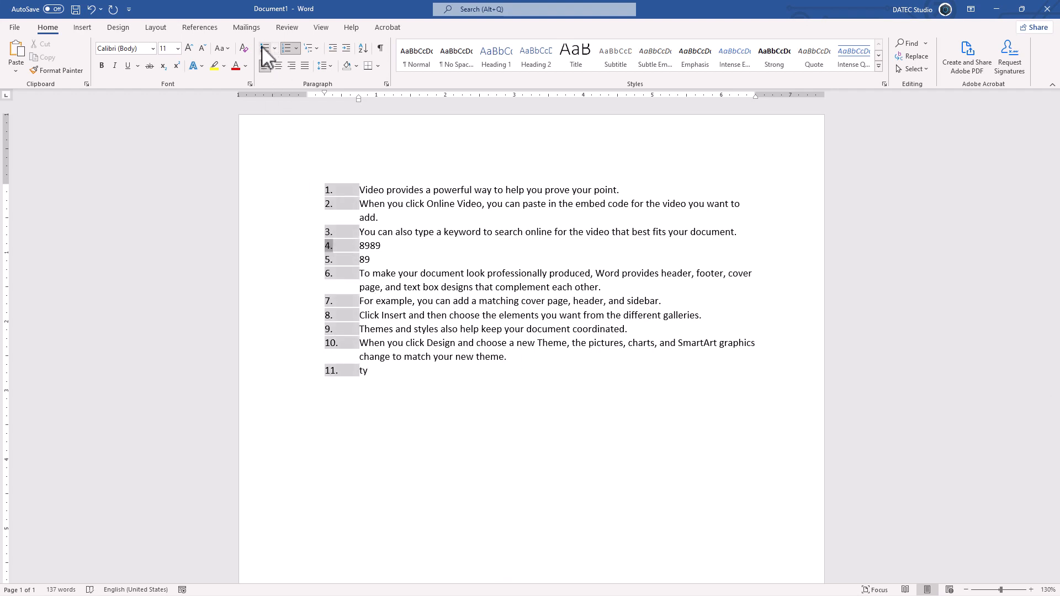
pyautogui.rightClick(330, 246)
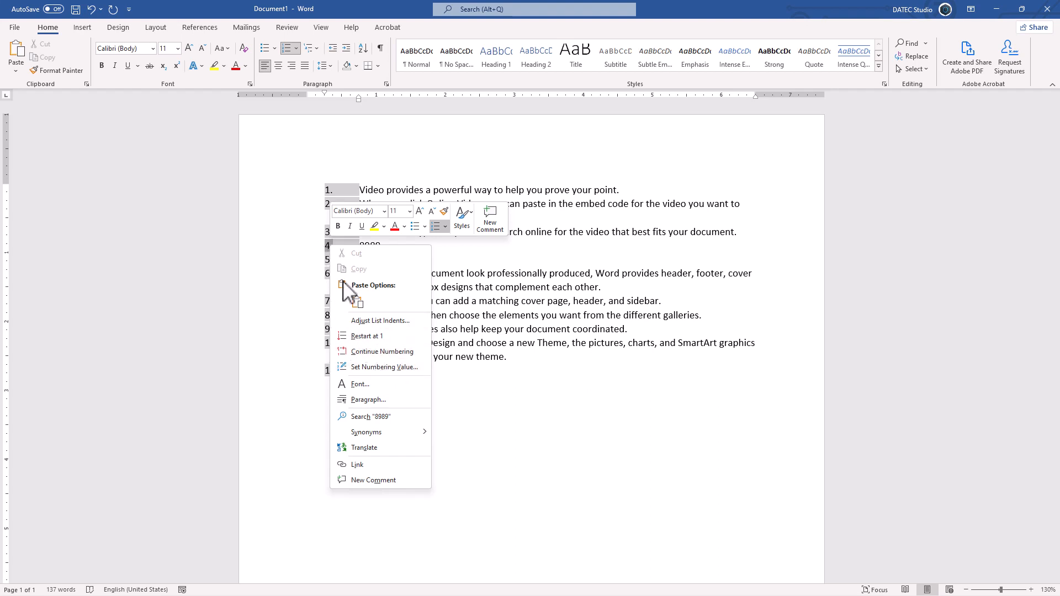
pyautogui.click(367, 336)
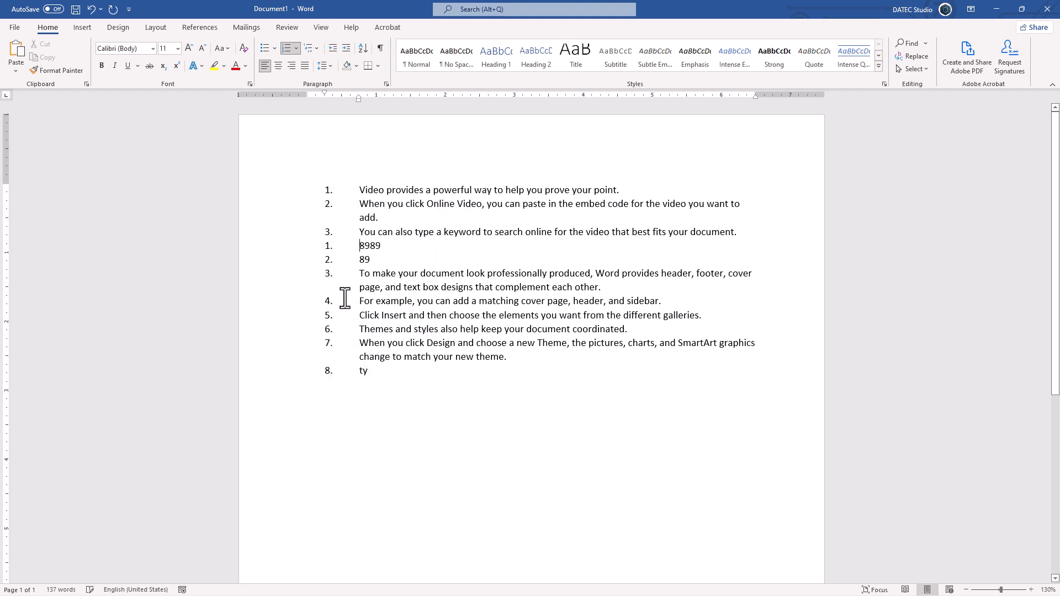
pyautogui.rightClick(327, 246)
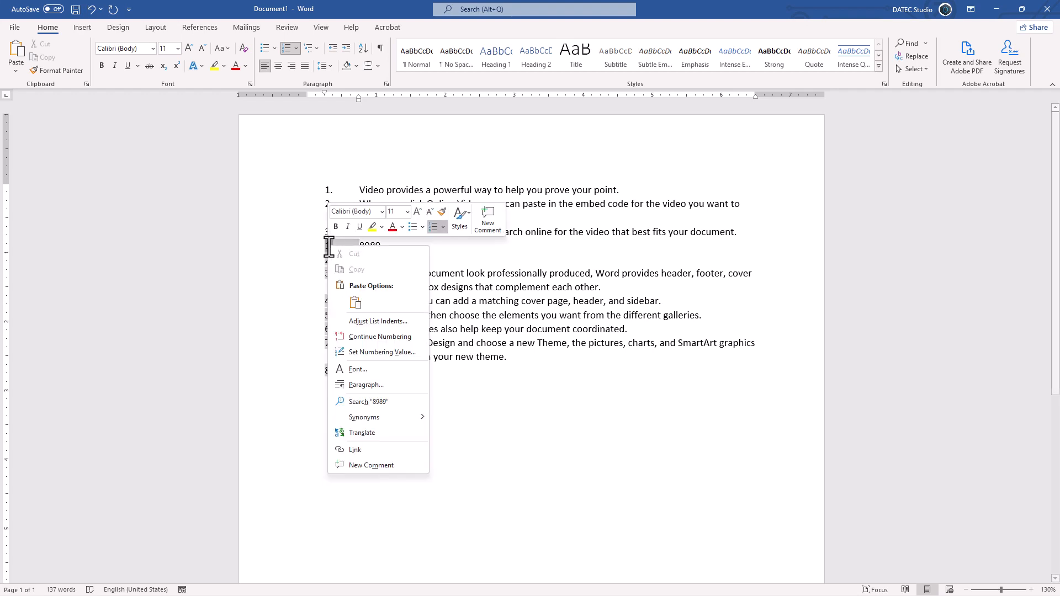
pyautogui.click(377, 338)
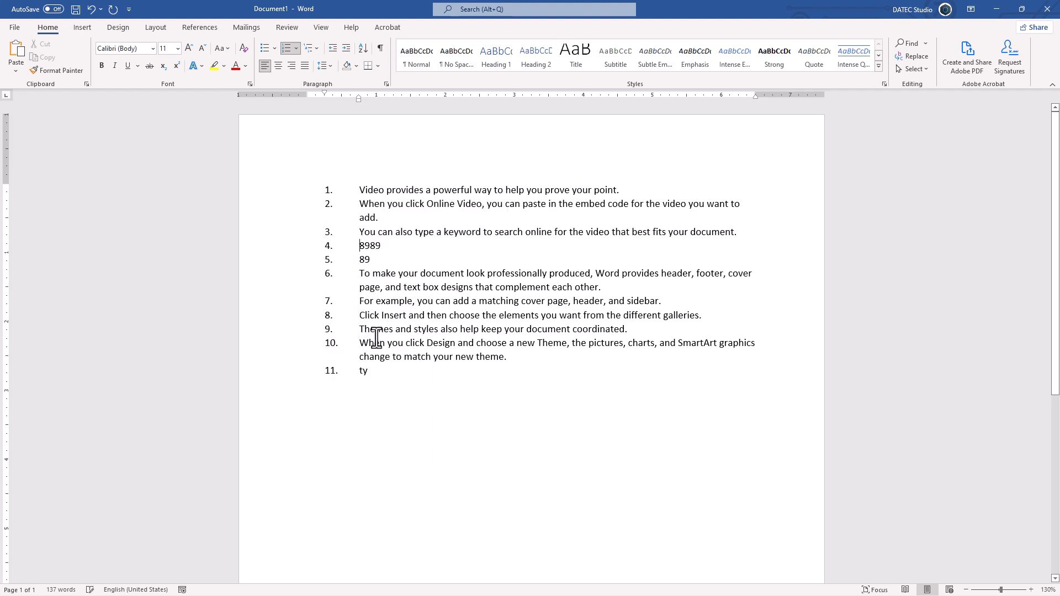